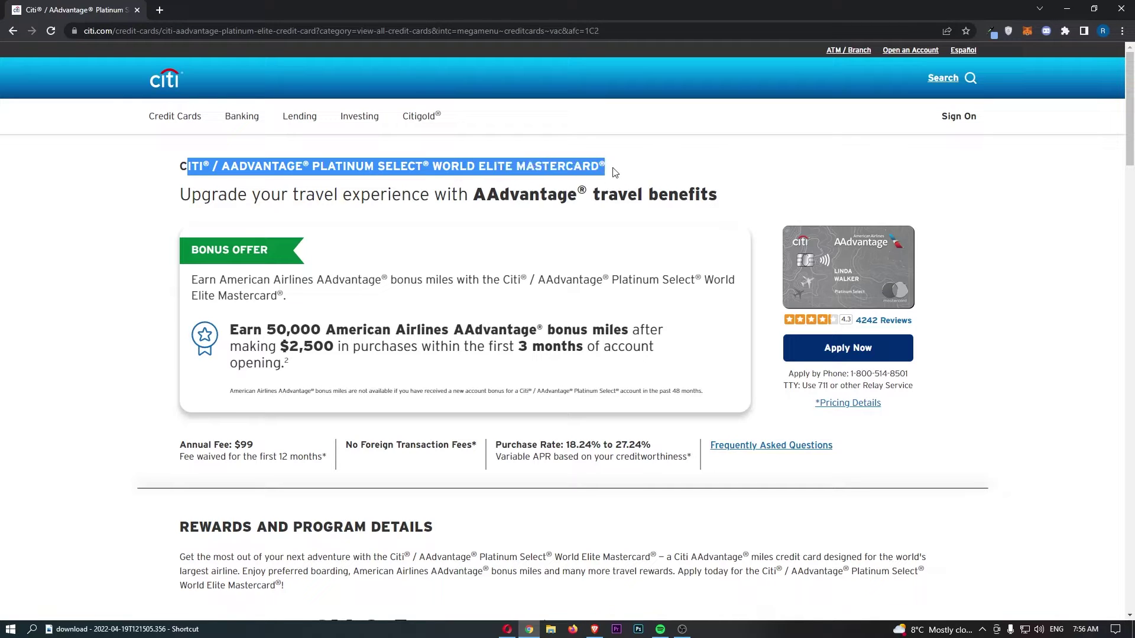
Step: Highlight the card's 'Upgrade your travel experience' headline on the Citi page
left_click(849, 219)
left_click_drag(179, 195, 479, 201)
left_click_drag(479, 201, 752, 201)
left_click(783, 194)
Step: Highlight the bonus offer sentence and the 'Earn 50,000 bonus miles' line
left_click_drag(203, 274, 585, 277)
left_click_drag(585, 277, 461, 300)
left_click(443, 300)
left_click_drag(230, 332, 425, 333)
mouse_move(425, 332)
left_mouse_down()
mouse_move(629, 329)
mouse_move(375, 347)
mouse_move(567, 350)
mouse_move(635, 372)
left_mouse_up()
left_click(610, 399)
Step: Highlight the $99 annual fee, no foreign transaction fees, and the 18.24%–27.24% APR range
left_click_drag(181, 441, 334, 461)
left_click_drag(348, 455, 418, 458)
triple_click(548, 446)
left_click(666, 424)
left_click_drag(553, 456, 687, 456)
left_click_drag(564, 444, 651, 445)
triple_click(293, 449)
Step: Scroll to Rewards and highlight the 2X restaurants/gas and 2X American Airlines earn rates
scroll(304, 450, "down", 3)
scroll(401, 338, "down", 4)
left_click_drag(218, 319, 515, 334)
scroll(512, 352, "down", 1)
mouse_move(227, 356)
left_mouse_down()
mouse_move(427, 344)
mouse_move(509, 364)
mouse_move(438, 373)
left_mouse_up()
left_click(438, 374)
Step: Highlight the 1X rate on other purchases and the one Loyalty Point per eligible mile
mouse_move(219, 451)
left_mouse_down()
mouse_move(299, 464)
mouse_move(495, 458)
left_mouse_up()
scroll(496, 457, "down", 2)
left_click_drag(292, 409, 447, 412)
left_click_drag(269, 419, 502, 421)
scroll(502, 421, "up", 1)
left_click(573, 408)
scroll(638, 434, "up", 1)
left_click_drag(577, 214, 761, 211)
left_click_drag(608, 232, 766, 232)
left_click_drag(845, 232, 930, 247)
mouse_move(580, 295)
left_mouse_down()
mouse_move(900, 297)
mouse_move(713, 309)
left_mouse_up()
left_click_drag(725, 308, 943, 316)
mouse_move(580, 322)
left_mouse_down()
mouse_move(954, 324)
mouse_move(936, 339)
left_mouse_up()
triple_click(747, 382)
left_click(914, 351)
scroll(915, 351, "down", 3)
scroll(891, 326, "up", 3)
scroll(892, 326, "up", 1)
Step: In a new tab, open NerdWallet's AAdvantage guide and highlight the 1.2 cents-per-mile valuation
left_click(160, 10)
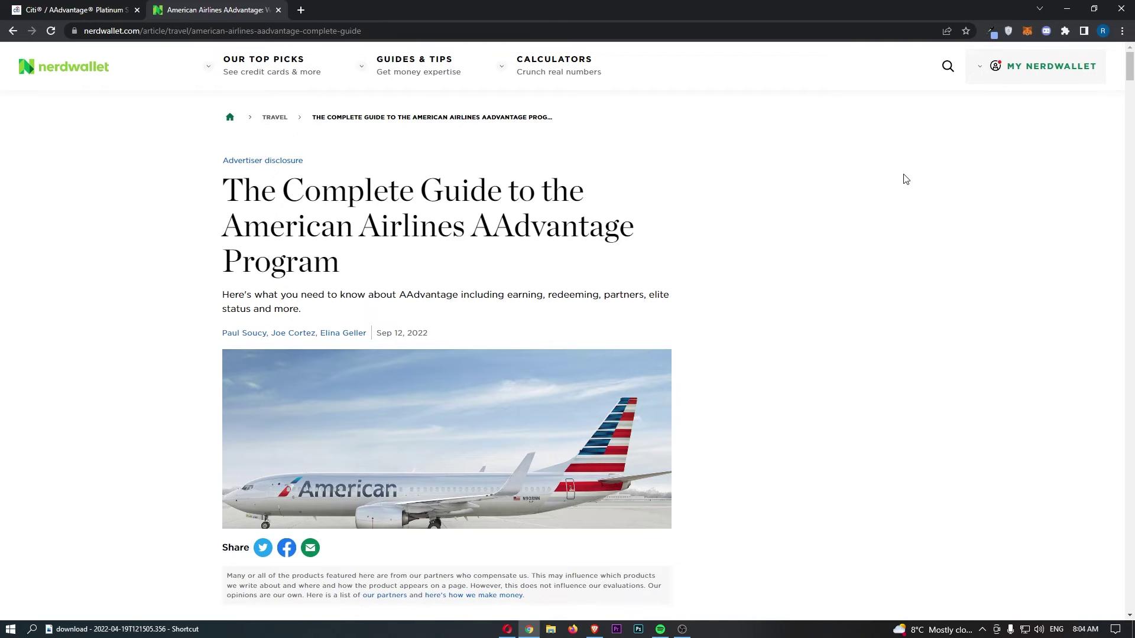
scroll(905, 178, "down", 6)
scroll(903, 177, "down", 5)
scroll(900, 177, "down", 1)
scroll(900, 177, "down", 1)
scroll(591, 228, "down", 1)
left_click(535, 304)
left_click_drag(598, 351, 310, 364)
left_click(355, 363)
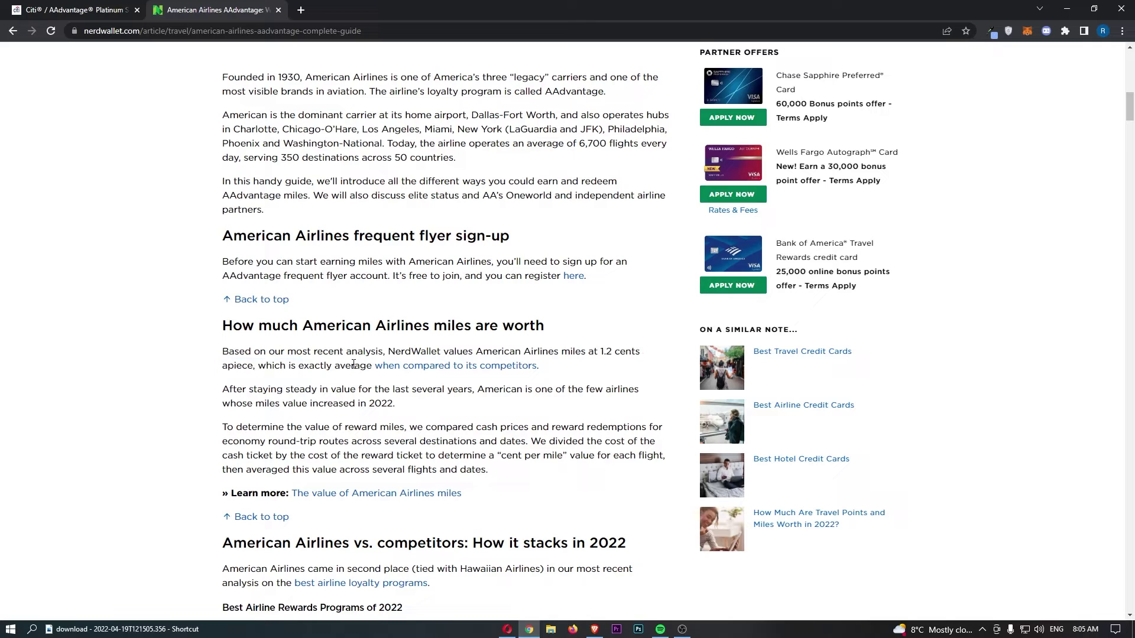
Step: Review the rating scale and rewards chart airlines, reaching the 'How to earn AAdvantage miles' heading
scroll(539, 379, "down", 7)
left_click_drag(223, 226, 328, 226)
left_click(353, 230)
triple_click(239, 264)
scroll(222, 237, "down", 8)
left_click_drag(221, 233, 456, 238)
Step: Check the Citi card page in the other tab
left_click(423, 248)
left_click(62, 8)
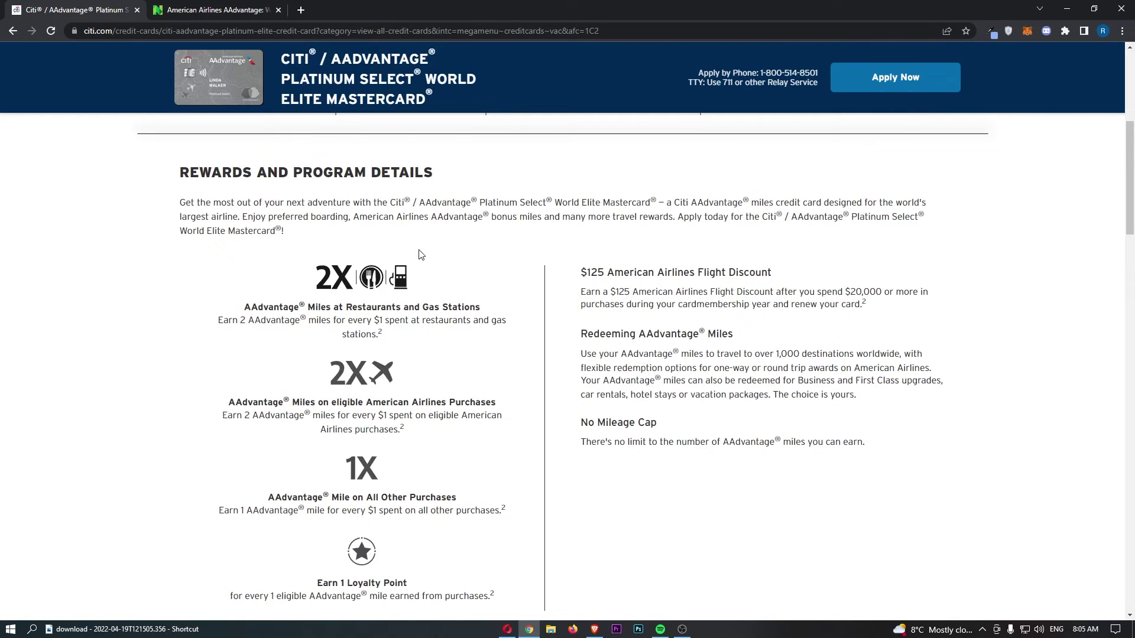
scroll(423, 259, "up", 4)
scroll(424, 259, "down", 3)
Step: Return to NerdWallet and scroll to the New York–Paris economy award: 60,000 miles plus $87.67
key("ctrl+Tab")
scroll(473, 266, "down", 8)
scroll(547, 270, "down", 3)
scroll(547, 270, "down", 2)
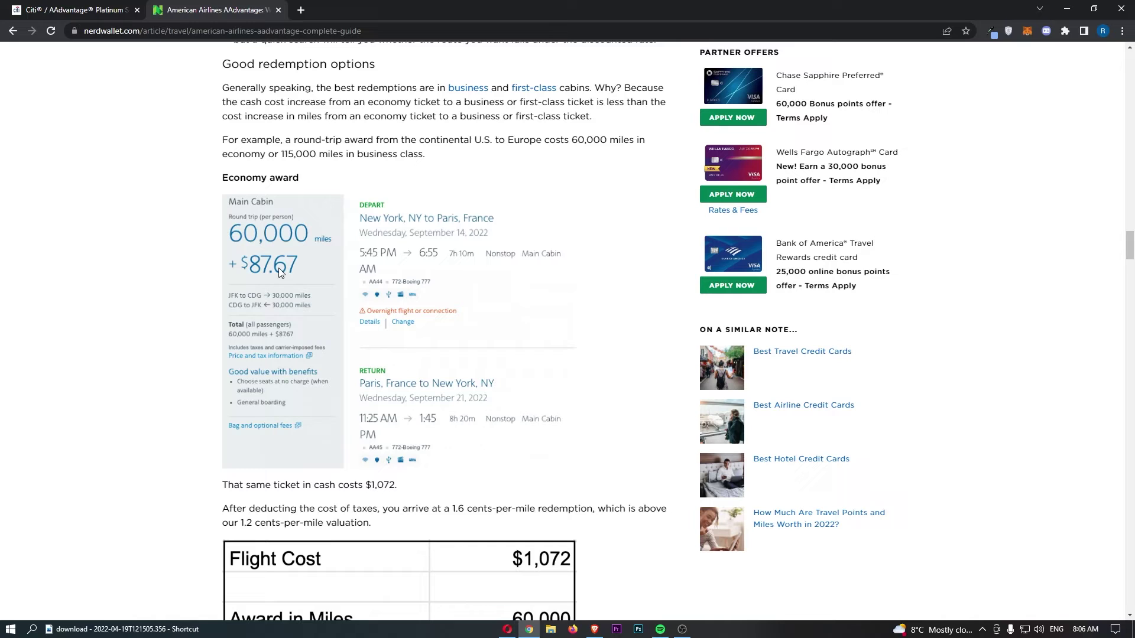
Step: On the Citi page, highlight the 50,000 bonus miles and the $2,500 spending requirement
key("ctrl+shift+Tab")
left_click_drag(290, 346, 374, 347)
left_click_drag(269, 329, 583, 326)
Step: In NerdWallet, review the business class award: 123,500 miles plus $150.67 at 3 cents per mile
left_click(200, 10)
scroll(374, 297, "down", 2)
scroll(388, 313, "up", 5)
scroll(332, 308, "down", 10)
scroll(334, 313, "down", 2)
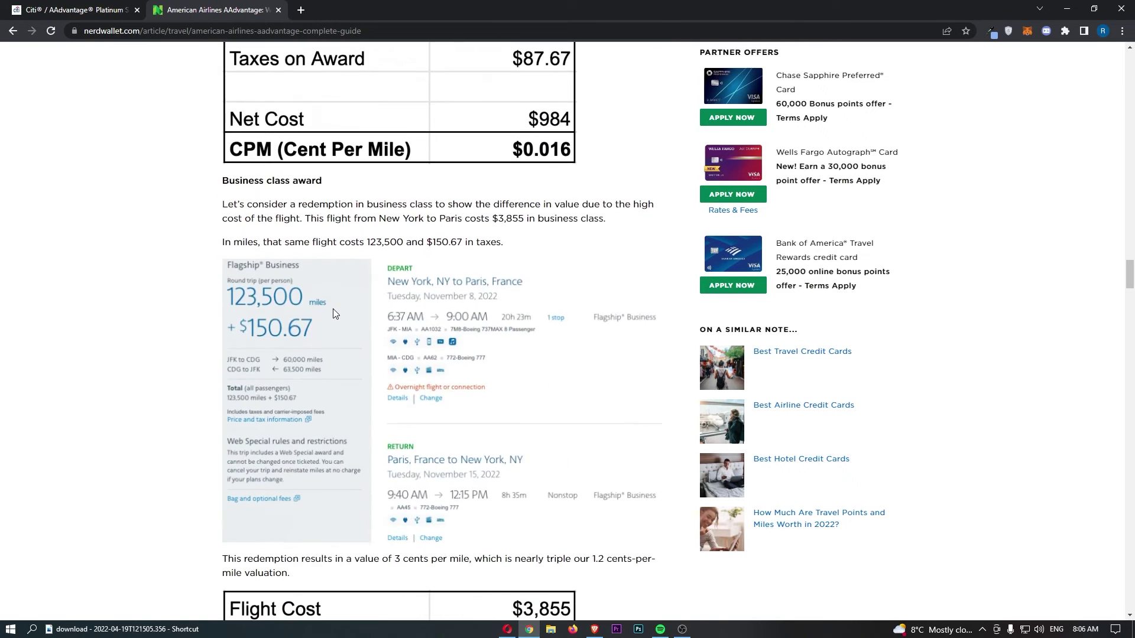
scroll(334, 313, "down", 1)
key("Home")
Step: Go back to the Google results and scroll through American's aa.com award chart
key("alt+Left")
left_click(396, 174)
scroll(500, 269, "down", 5)
scroll(523, 247, "down", 3)
scroll(522, 247, "down", 6)
scroll(523, 247, "down", 5)
scroll(523, 247, "down", 5)
scroll(522, 247, "down", 4)
scroll(523, 247, "down", 3)
scroll(523, 247, "down", 3)
Step: Close the award chart, highlight Citi's full bonus offer terms, then scroll to the earning rates
key("ctrl+w")
left_click(600, 265)
left_click_drag(267, 330, 381, 364)
left_click(381, 365)
scroll(390, 362, "down", 5)
scroll(413, 360, "down", 2)
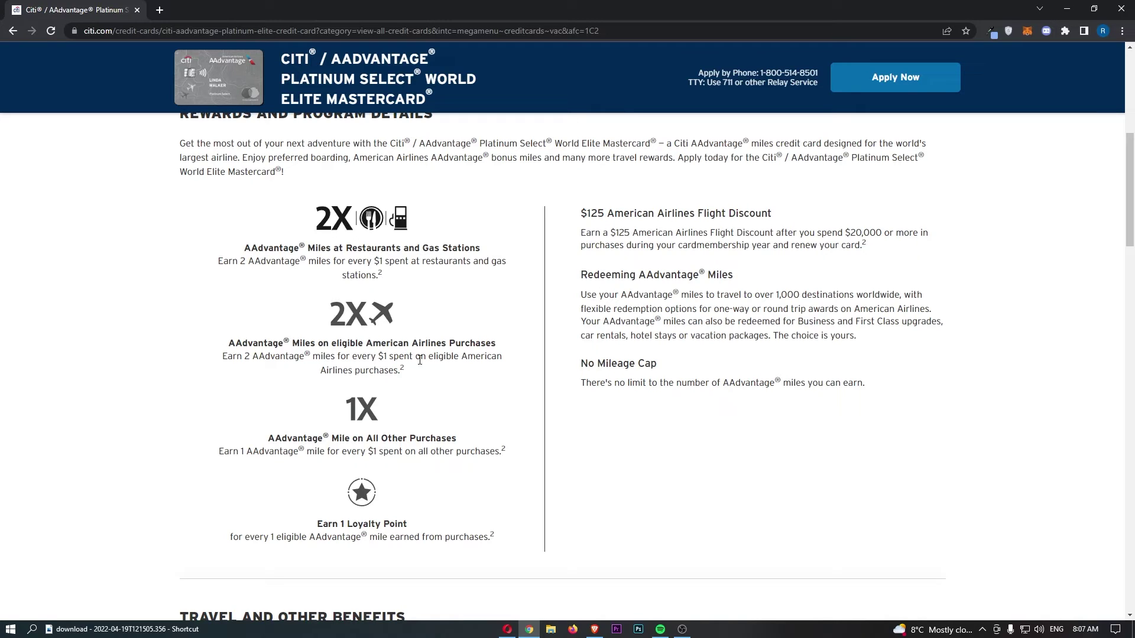
Step: On the AAdvantage page, show Loyalty Points per tier, Gold 30,000 through Executive Platinum 200,000
left_click(173, 5)
scroll(654, 143, "down", 10)
scroll(654, 147, "up", 3)
scroll(688, 300, "down", 15)
scroll(682, 302, "up", 5)
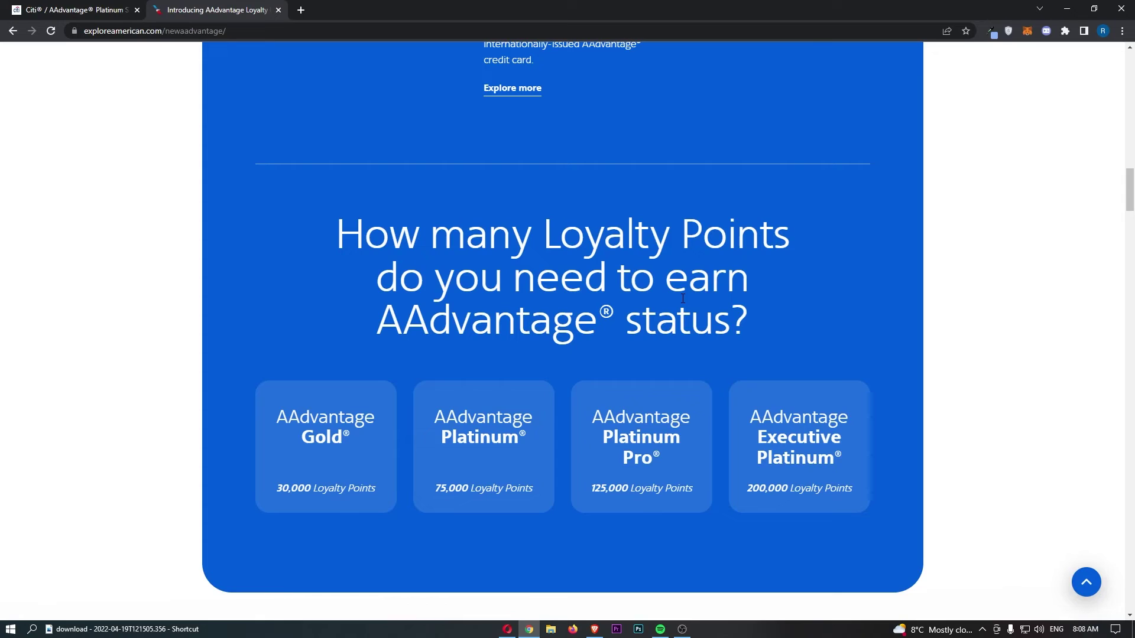
Step: Show the Gold tier's benefits and highlight preferred seats and Group 4 boarding
scroll(694, 265, "down", 5)
scroll(328, 169, "up", 1)
scroll(596, 235, "down", 5)
scroll(788, 243, "down", 5)
scroll(611, 298, "down", 5)
scroll(611, 297, "down", 3)
scroll(532, 313, "up", 1)
left_click(426, 322)
scroll(514, 284, "down", 2)
scroll(532, 257, "up", 1)
left_click_drag(581, 237, 668, 237)
left_click_drag(580, 290, 711, 288)
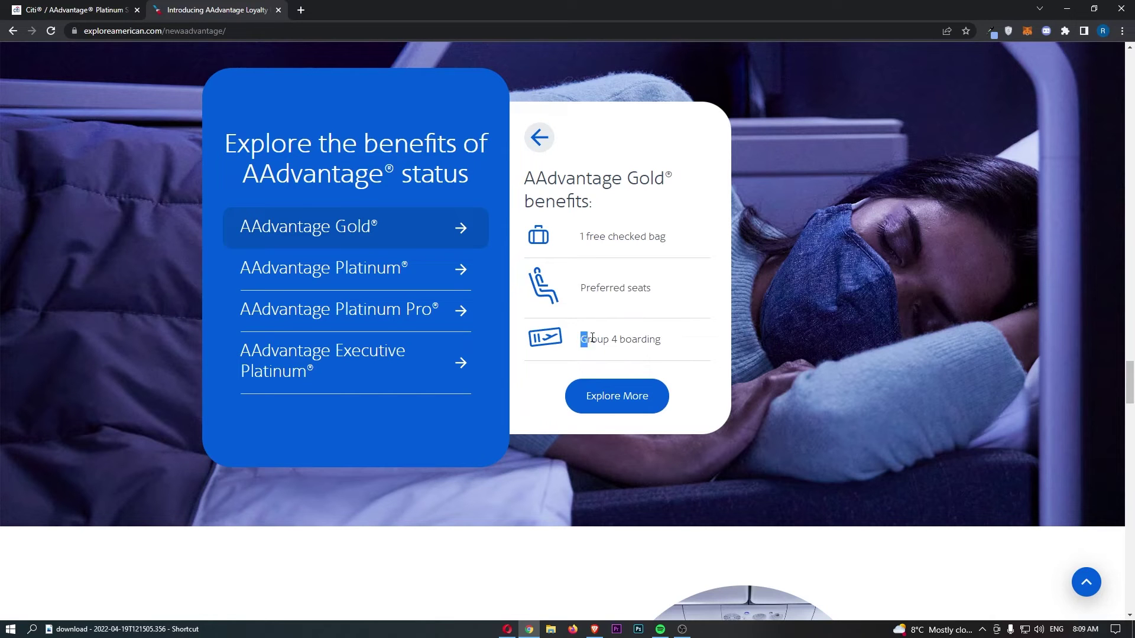
left_click_drag(581, 342, 689, 342)
Step: Read through the full Gold status page, including its 40% mile bonus
left_click(638, 395)
scroll(559, 252, "down", 2)
scroll(507, 222, "down", 2)
scroll(493, 208, "down", 2)
scroll(490, 210, "up", 3)
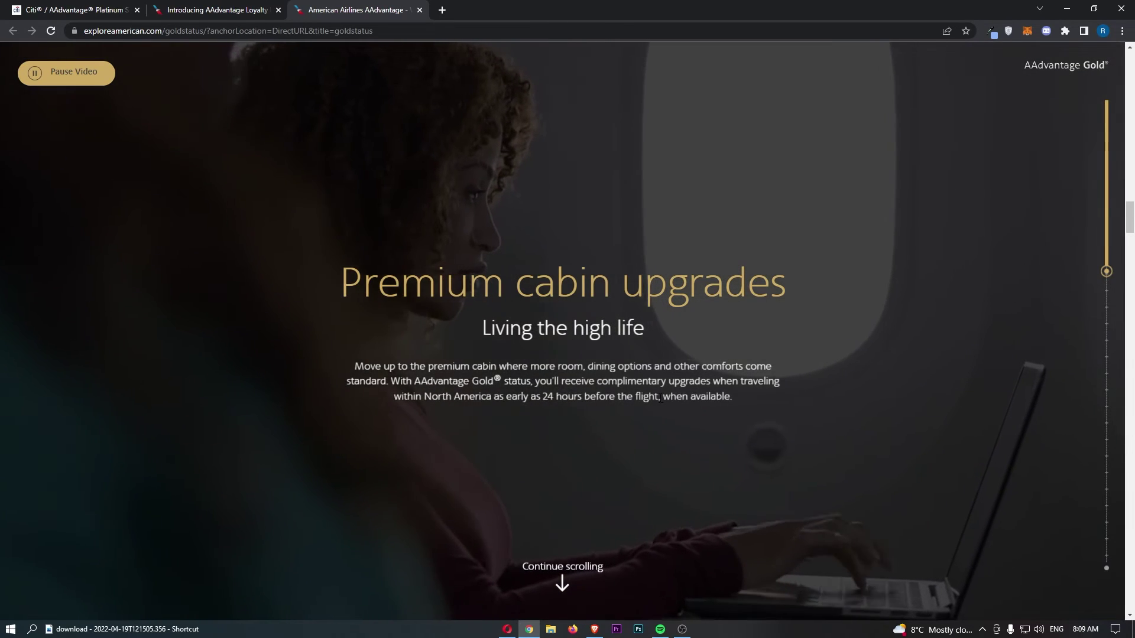
scroll(664, 399, "down", 2)
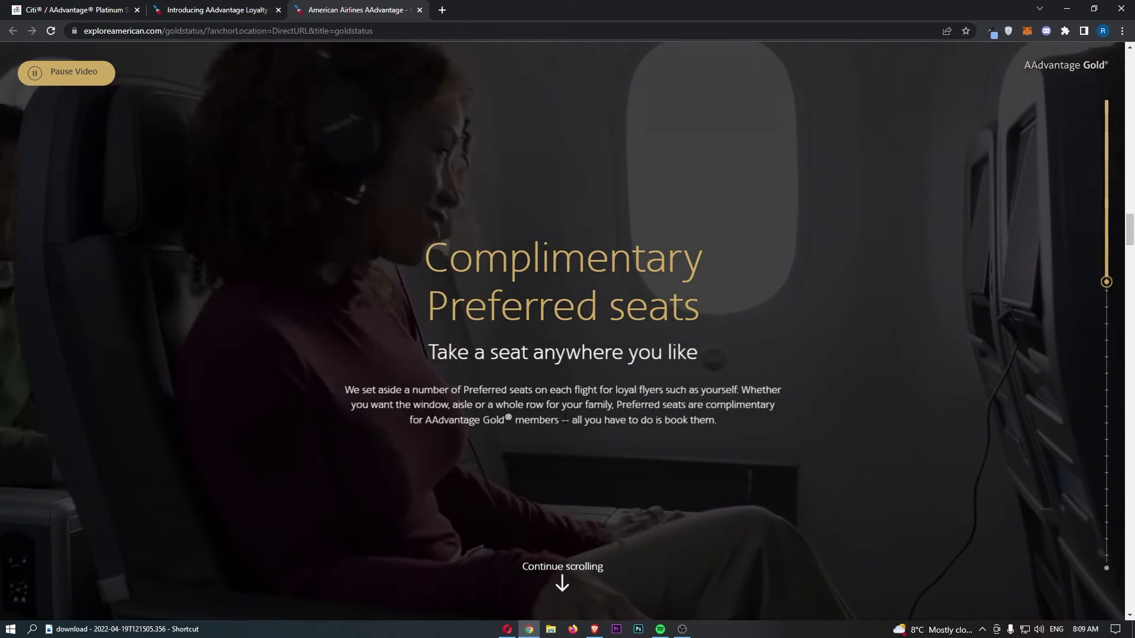
scroll(535, 409, "down", 2)
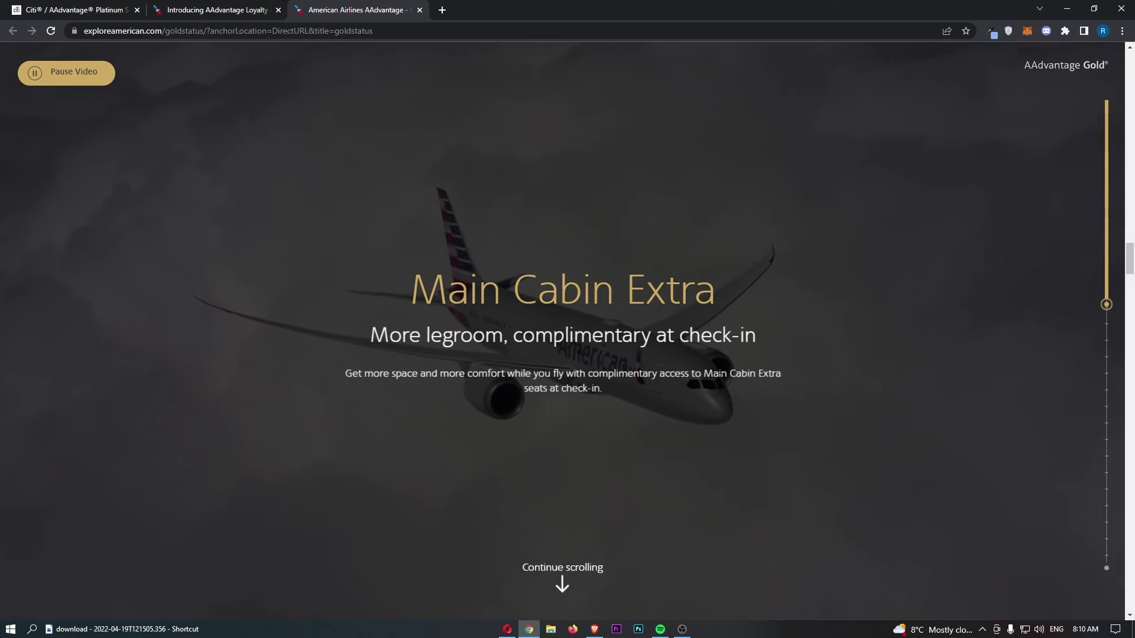
scroll(583, 257, "down", 2)
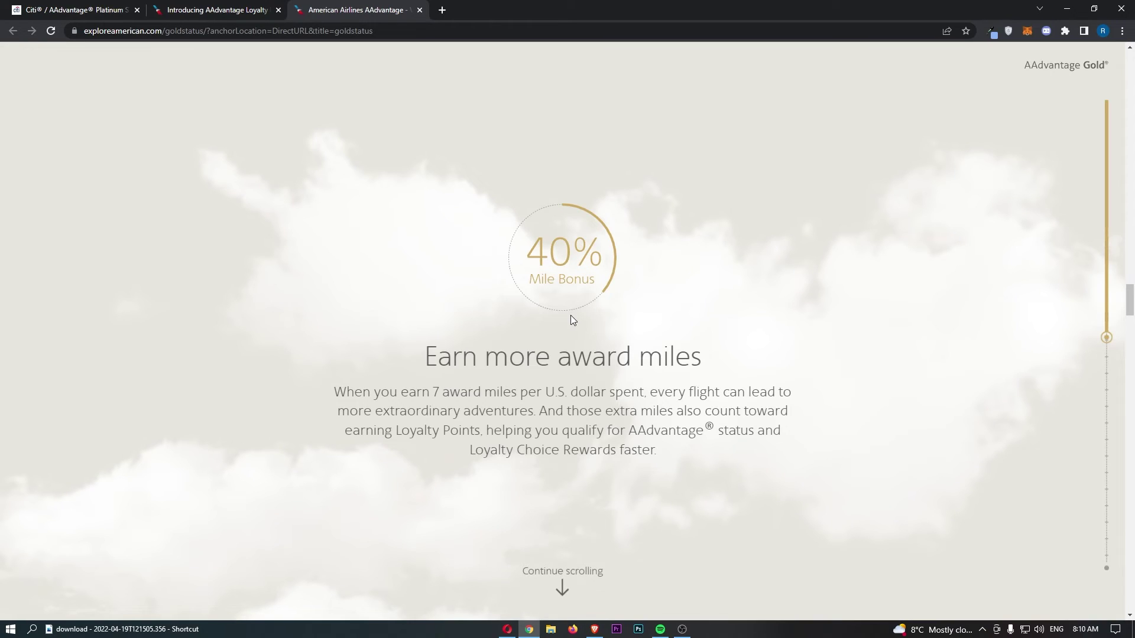
scroll(570, 319, "down", 2)
scroll(570, 320, "down", 2)
scroll(570, 320, "down", 2)
scroll(569, 316, "down", 2)
Step: Close the Gold status page and show the Platinum tier's benefits
left_click(419, 10)
left_click(388, 278)
scroll(561, 331, "down", 1)
Step: Open the full Platinum status page and scroll through its 48-hour upgrades and two free checked bags
left_click(616, 326)
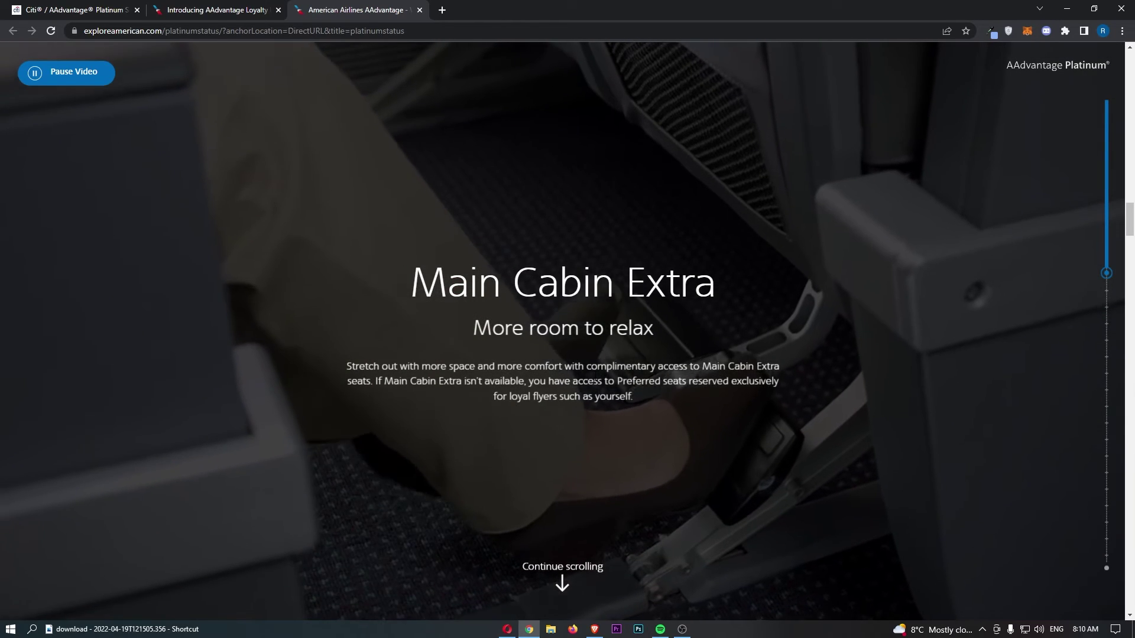
scroll(628, 321, "down", 2)
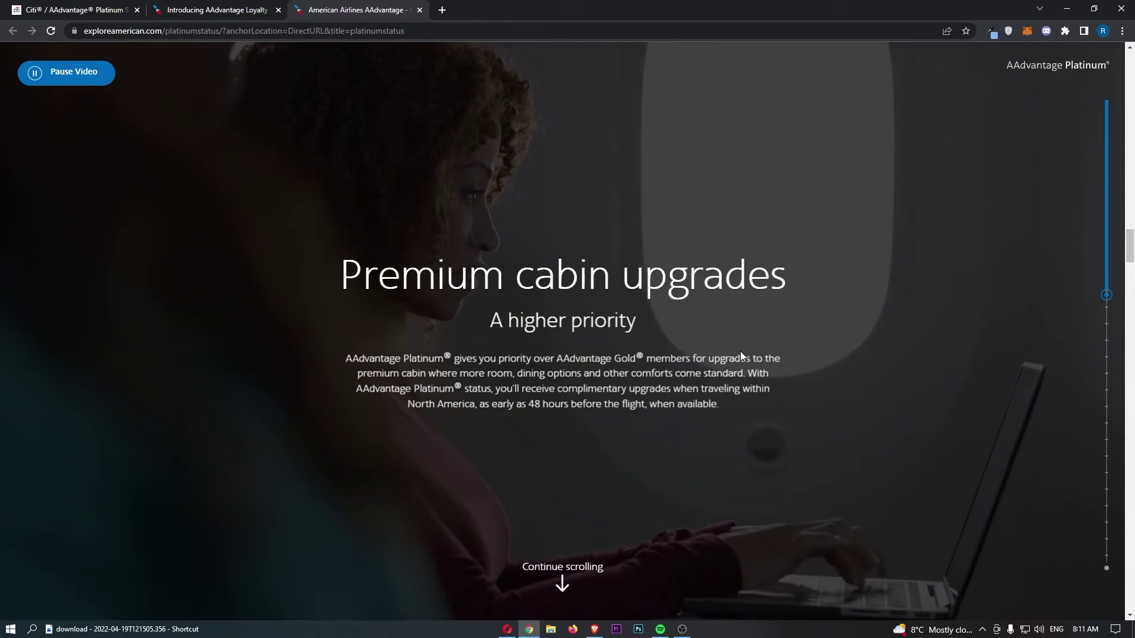
scroll(739, 340, "down", 1)
scroll(621, 267, "down", 2)
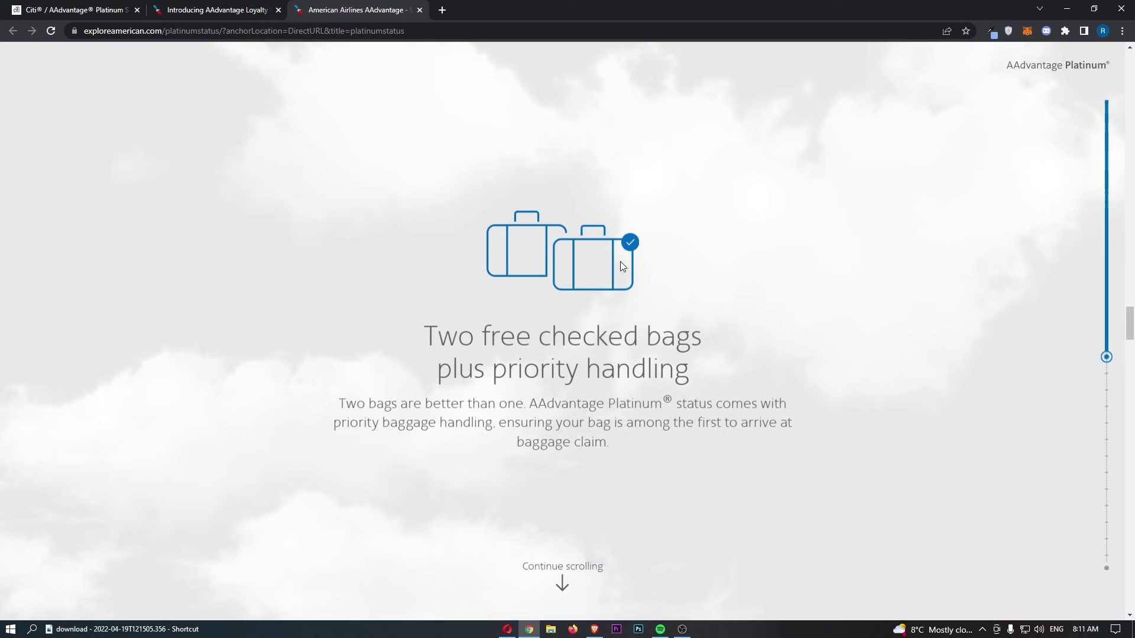
scroll(621, 263, "down", 1)
scroll(620, 264, "down", 1)
scroll(620, 259, "down", 1)
Step: Close the Platinum page, open Platinum Pro's status page, and read down to its 80% mile bonus
left_click(419, 10)
left_click(380, 258)
left_click(620, 337)
scroll(621, 333, "down", 5)
scroll(699, 357, "down", 1)
scroll(700, 358, "down", 2)
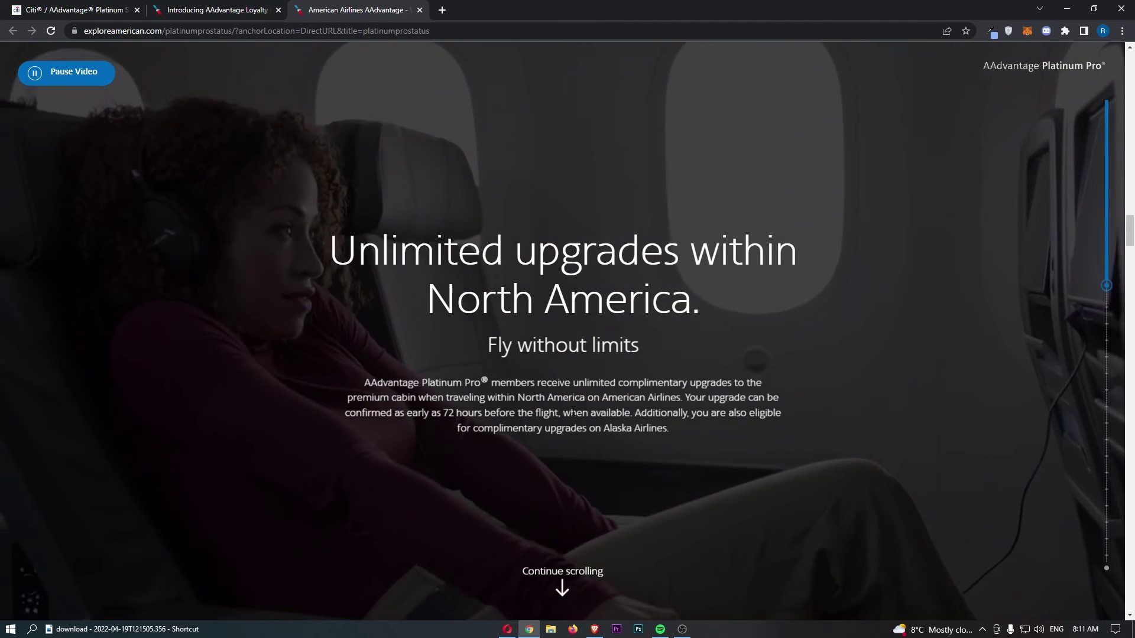
scroll(573, 412, "down", 3)
scroll(677, 356, "down", 3)
scroll(677, 356, "down", 3)
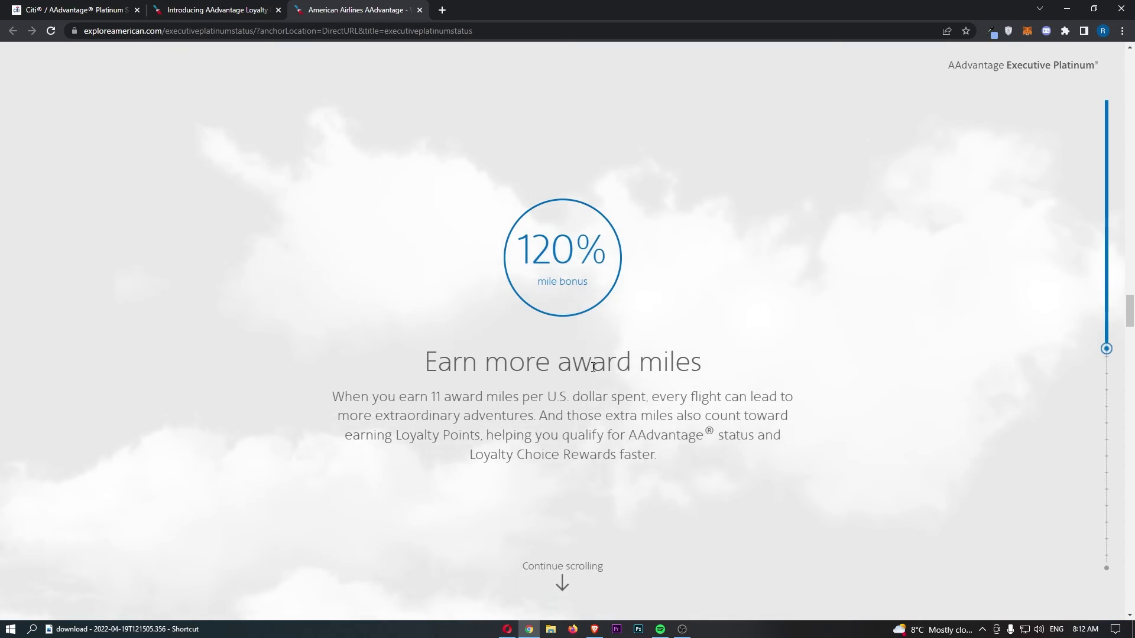
Step: Glance at the Introducing AAdvantage Loyalty tab, then return to the Executive Platinum page
scroll(594, 365, "up", 10)
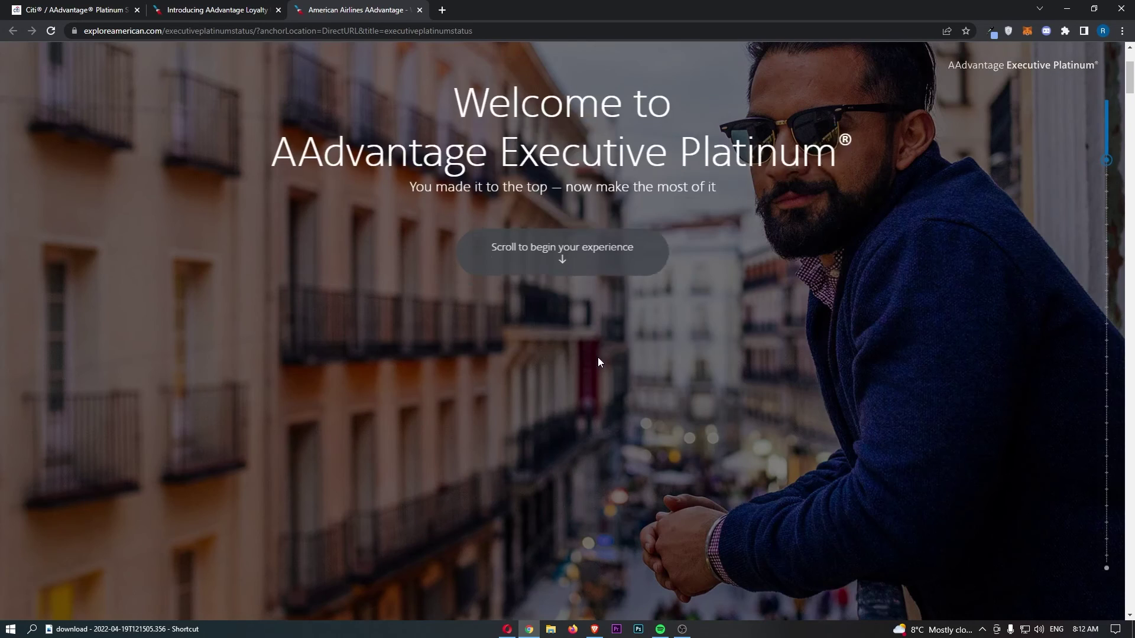
scroll(597, 357, "up", 3)
left_click(185, 11)
left_click(329, 10)
Step: Read the Executive Platinum perks (120% mile bonus, three free checked bags), then close that tab
scroll(675, 368, "down", 2)
scroll(675, 368, "down", 2)
scroll(676, 367, "down", 2)
scroll(676, 368, "down", 2)
scroll(574, 279, "down", 2)
scroll(715, 365, "down", 2)
scroll(467, 341, "down", 2)
left_click(419, 10)
Step: Close the AAdvantage tab and view the card's Convenience and Other Benefits, including Citi Entertainment
left_click(280, 10)
scroll(627, 304, "down", 7)
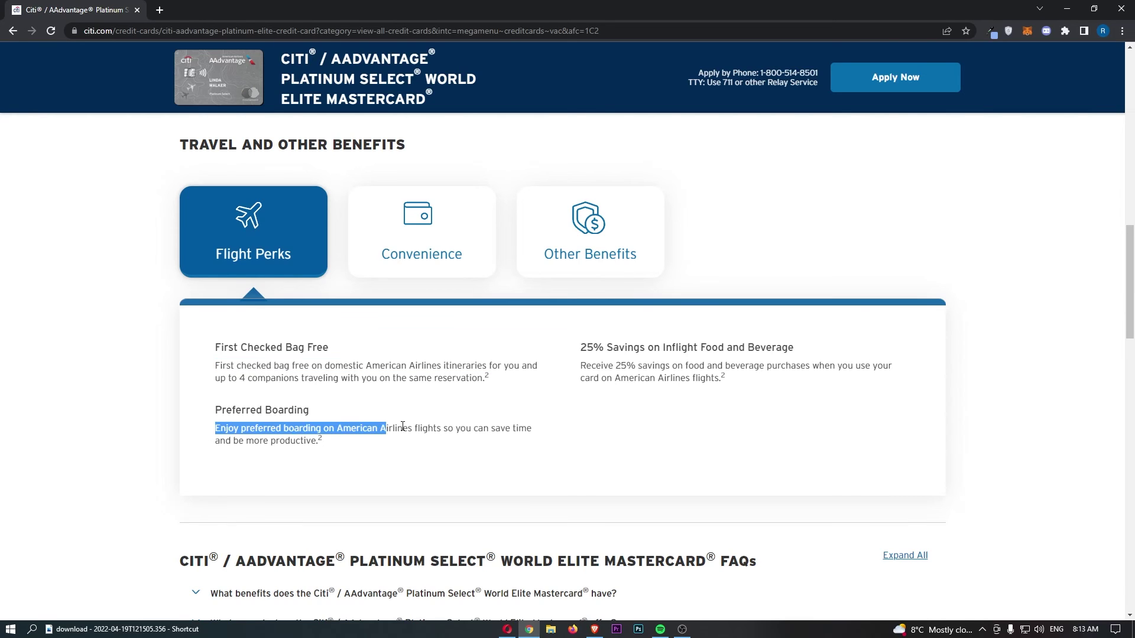
left_click(436, 266)
left_click(575, 236)
Step: Scroll to the card's customer reviews and view the next page of reviews
scroll(710, 384, "down", 5)
scroll(760, 347, "down", 3)
scroll(760, 347, "up", 4)
scroll(758, 347, "down", 5)
scroll(709, 331, "down", 2)
scroll(313, 366, "up", 1)
left_click(895, 491)
Step: Return to the page top and highlight the 50,000-mile bonus and 2X/1X earning rates
key("Home")
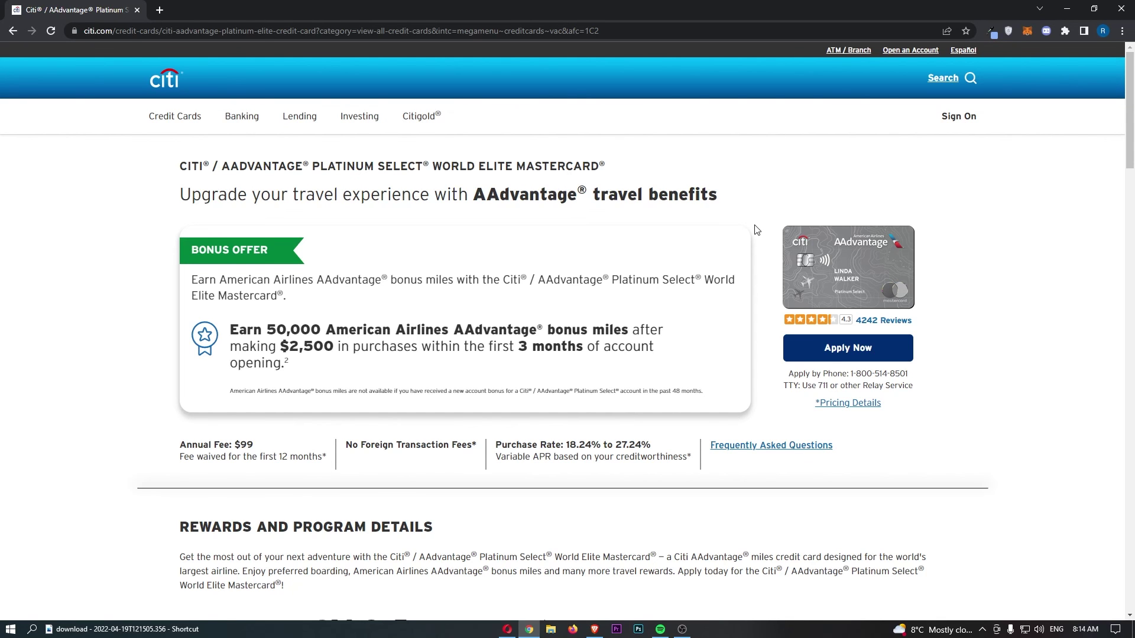
scroll(757, 230, "down", 2)
scroll(593, 252, "up", 2)
left_click_drag(278, 323, 300, 325)
scroll(355, 331, "down", 6)
mouse_move(242, 238)
left_mouse_down()
mouse_move(456, 510)
mouse_move(502, 539)
left_mouse_up()
left_click(509, 539)
scroll(510, 536, "up", 7)
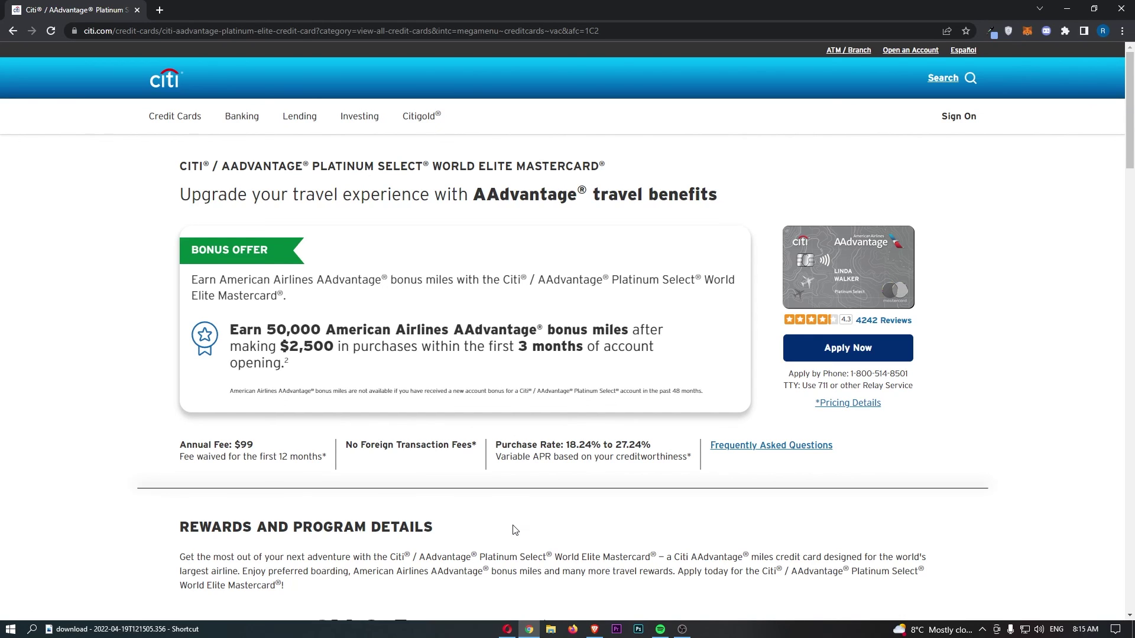